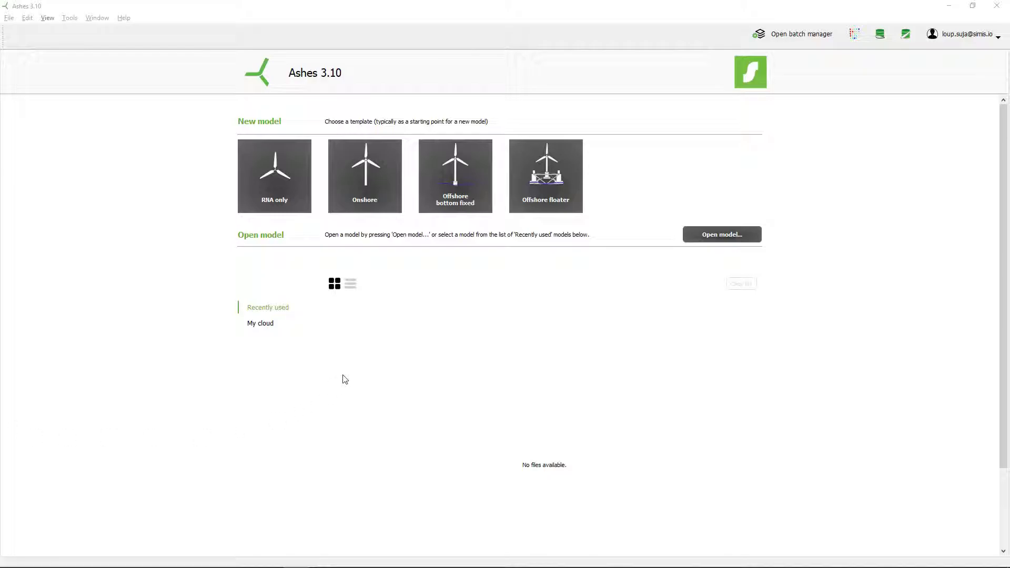
Step: Start a new project from the Onshore template and frame the whole turbine side-on
click(366, 173)
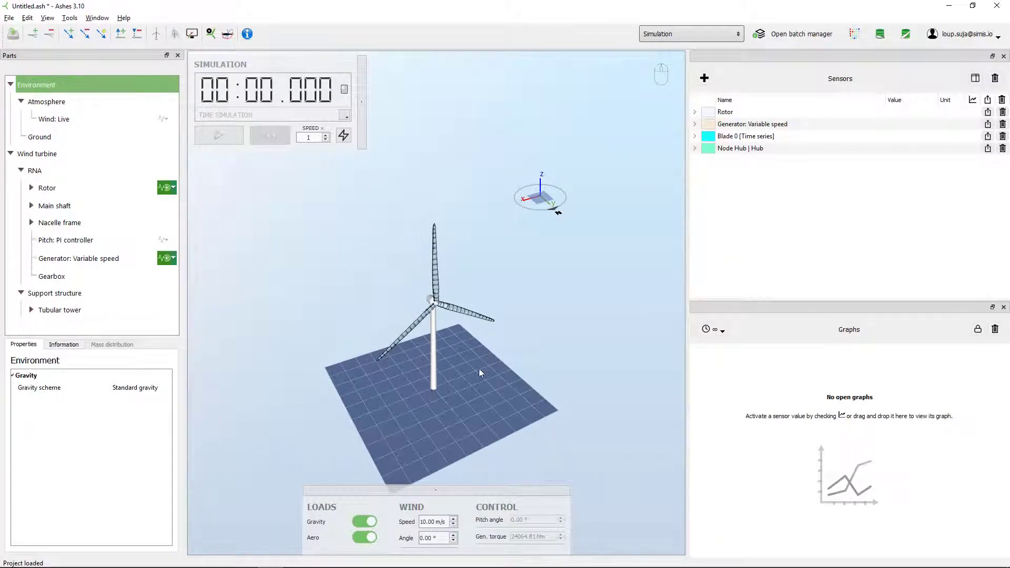
middle_drag(479, 368, 460, 276)
middle_drag(467, 406, 464, 312)
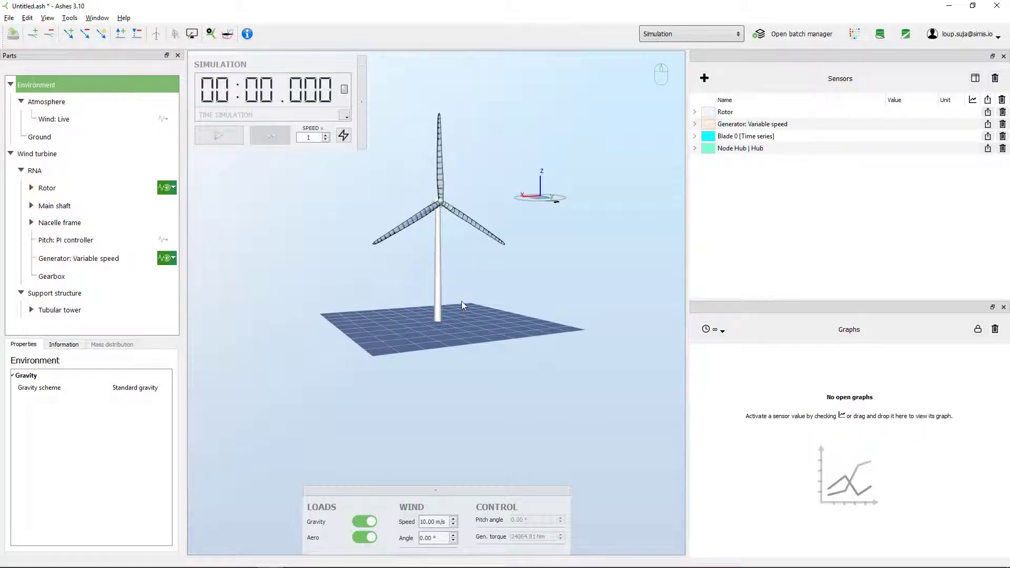
scroll(463, 316, up, 5)
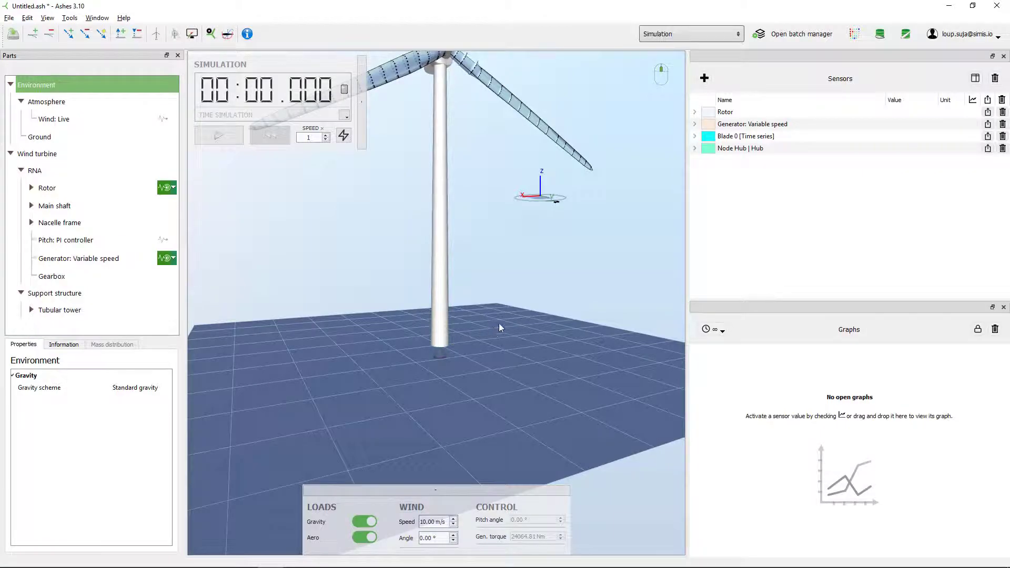
scroll(499, 323, down, 5)
scroll(513, 296, up, 1)
middle_drag(509, 245, 474, 292)
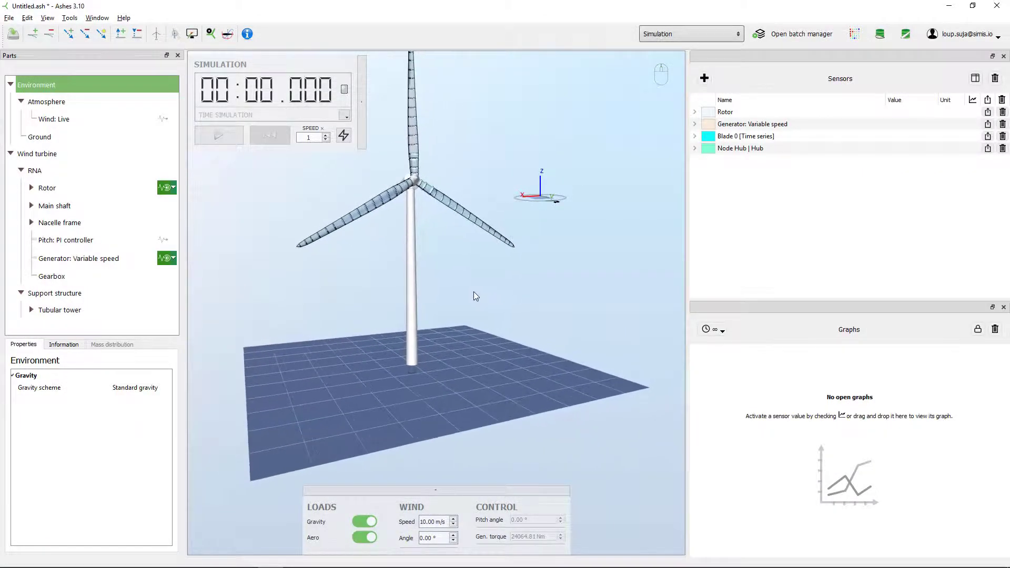
scroll(474, 292, down, 1)
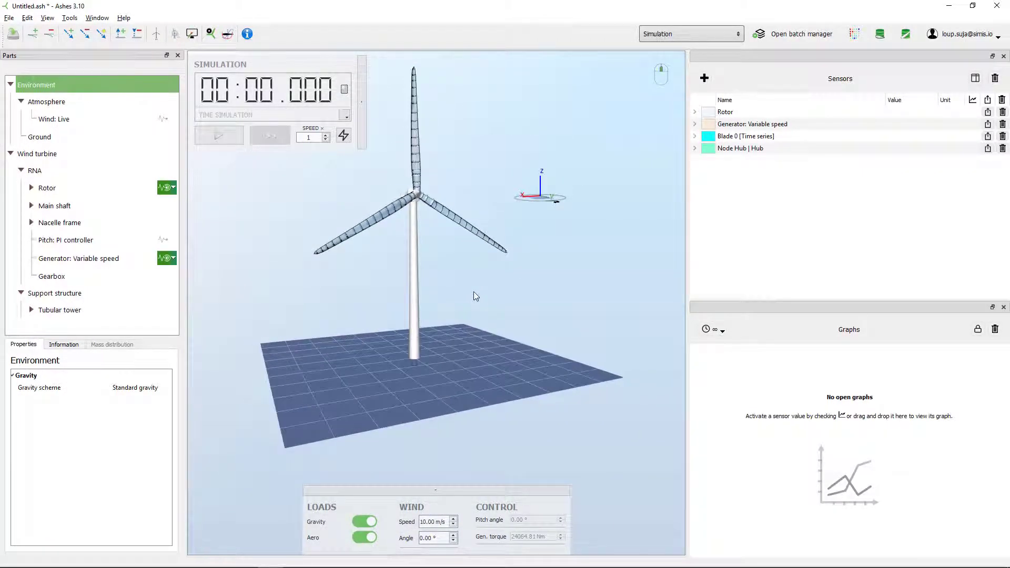
Step: Add the tower-base Element 1 | Tubular tower as a sensor, then select its sensor row
click(414, 355)
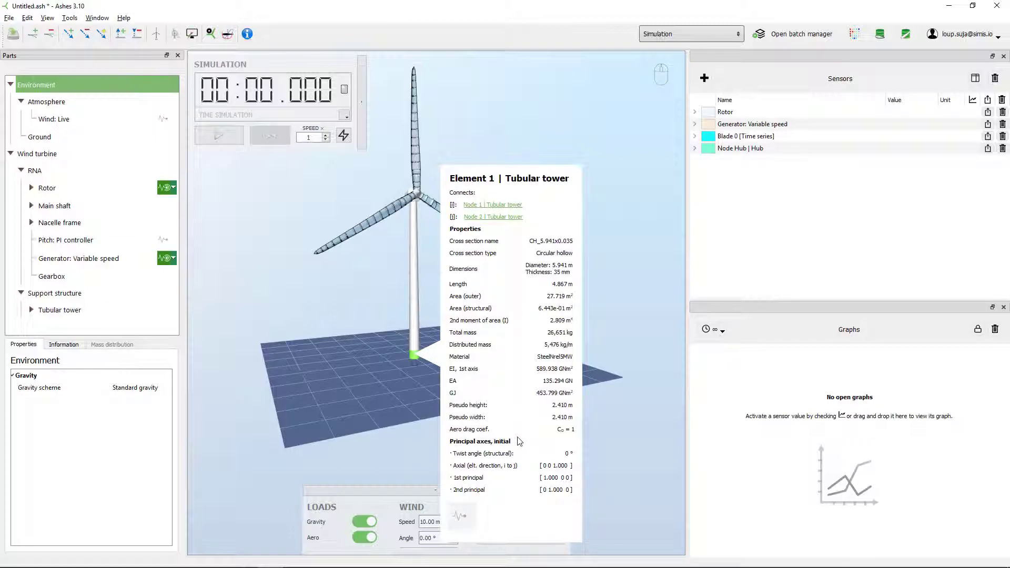
click(461, 516)
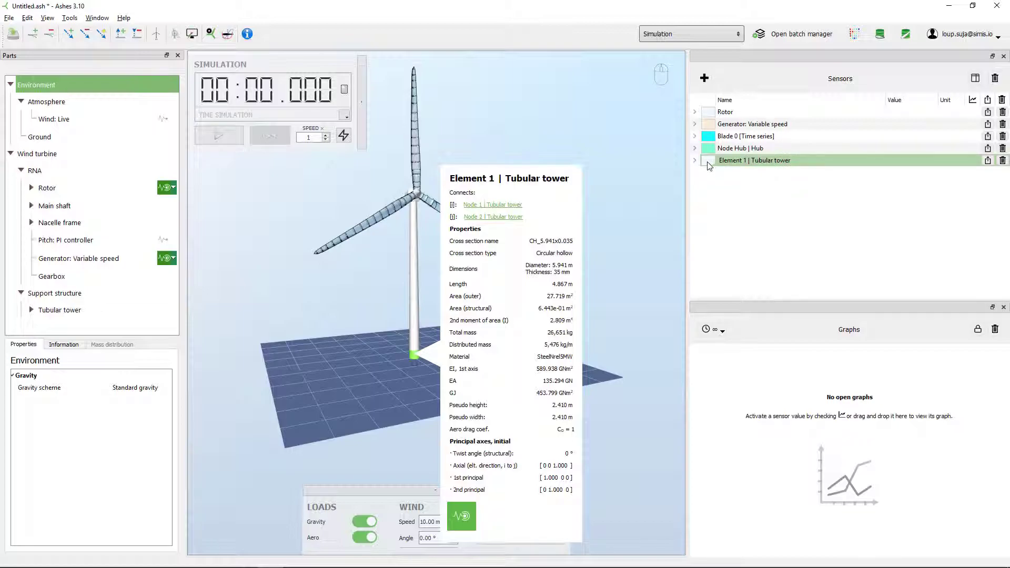
click(617, 151)
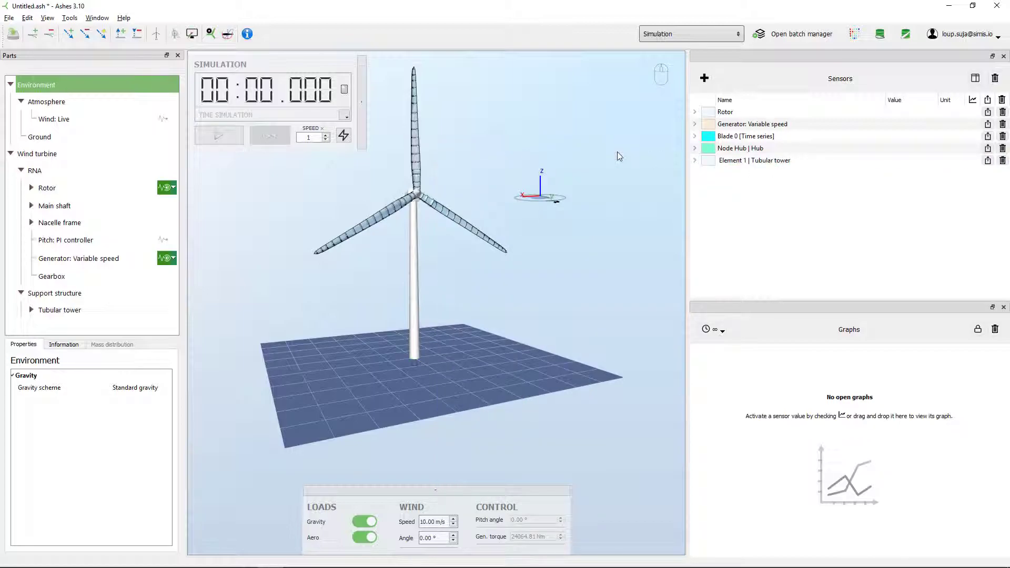
click(771, 165)
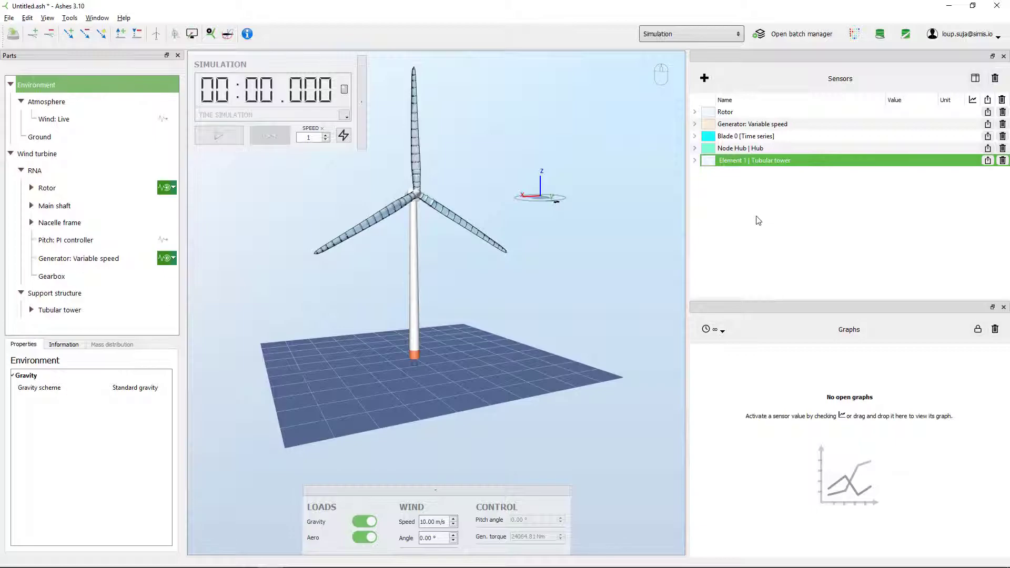
Step: Expand the Element 1 | Tubular tower sensor to show its axial, shear, torque and moment channels
click(695, 161)
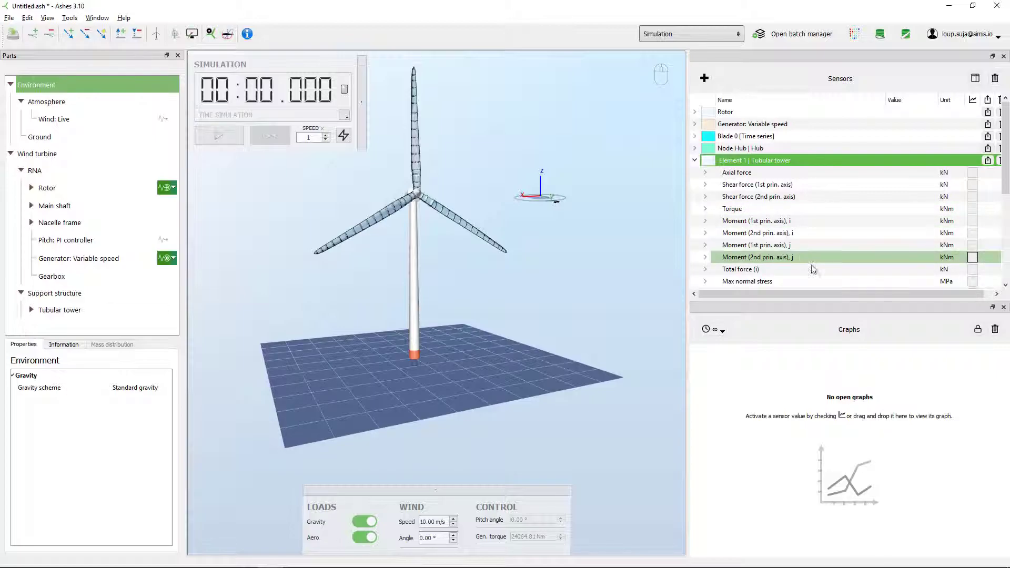
drag(546, 338, 546, 330)
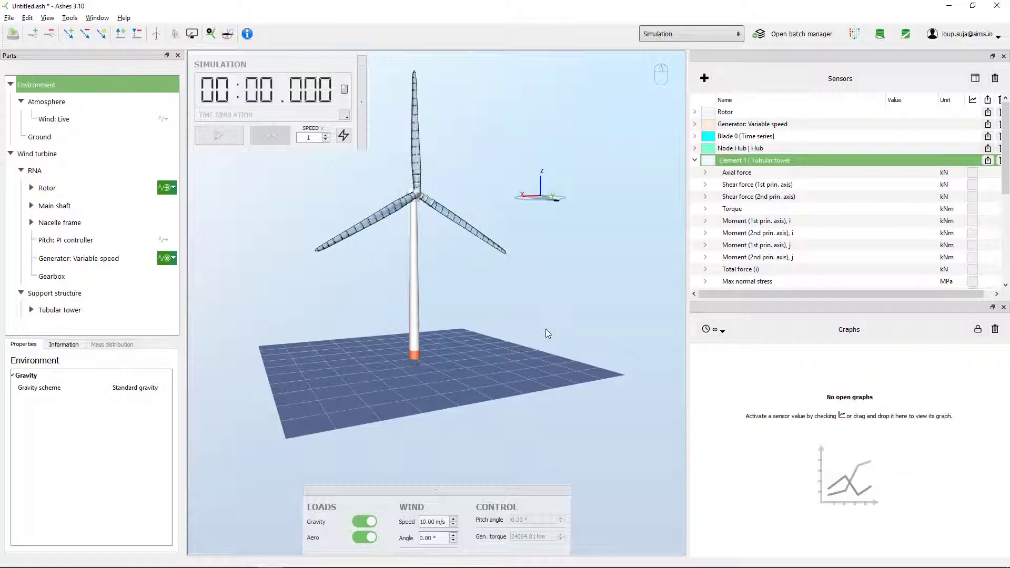
drag(510, 332, 497, 299)
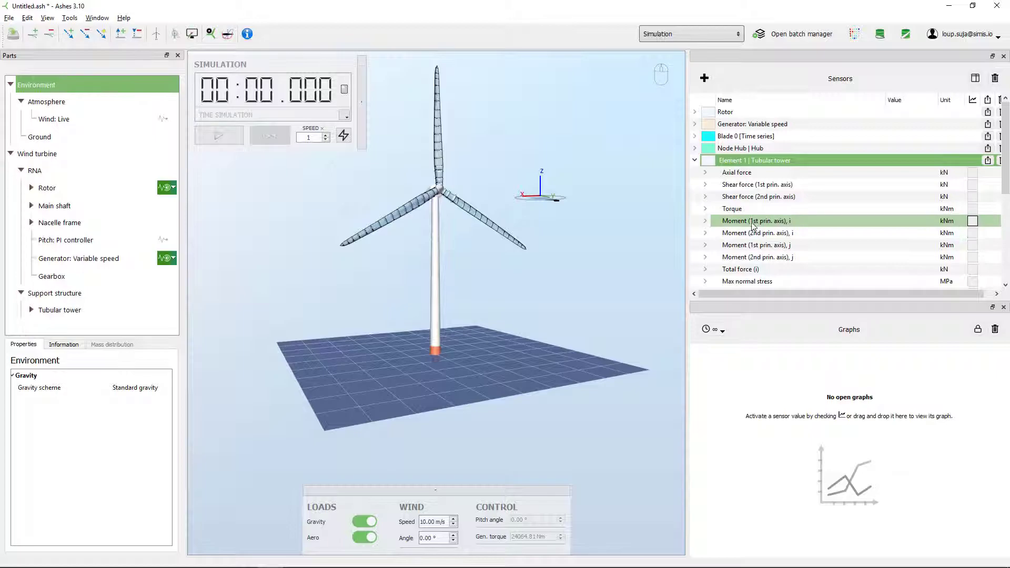
drag(566, 322, 519, 328)
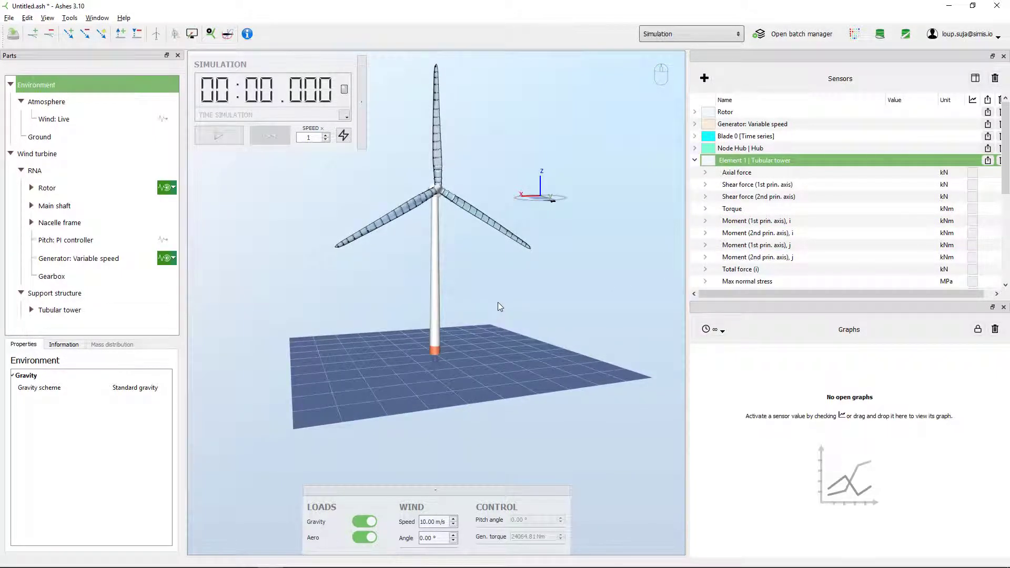
Step: Switch the turbine to wireframe display and reopen the tower-base Element 1 properties from a side view
click(157, 34)
drag(525, 301, 444, 347)
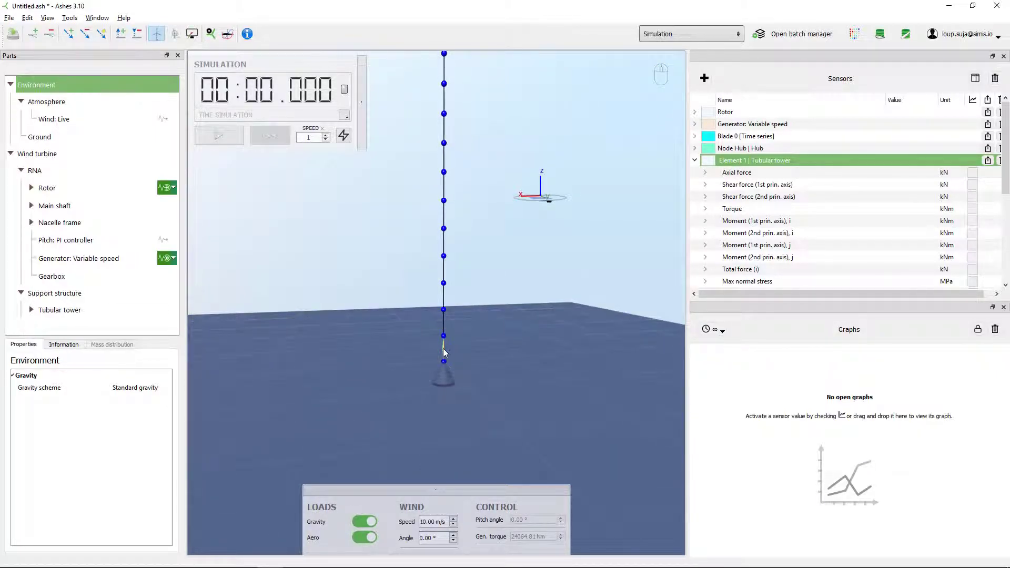
click(444, 348)
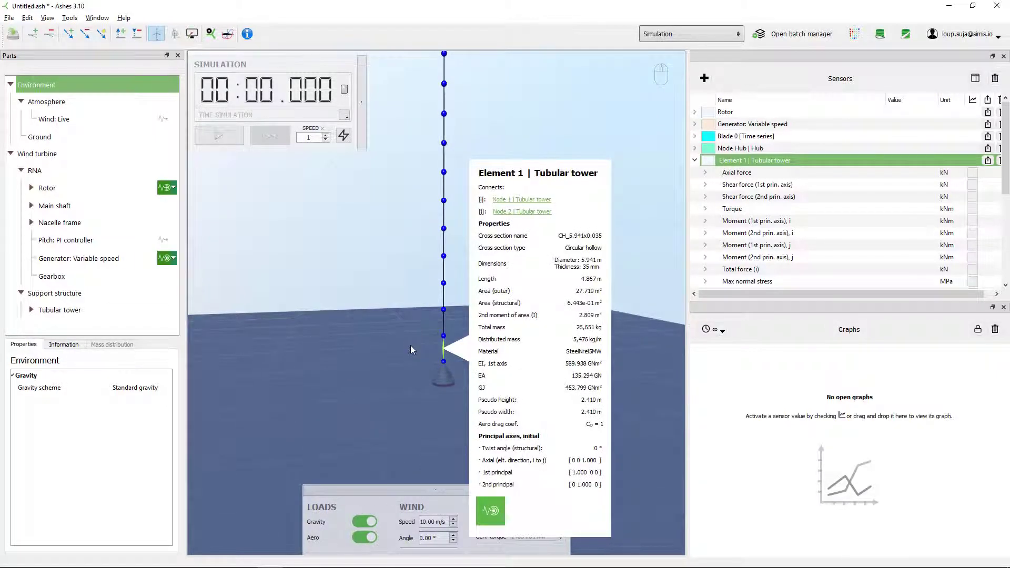
scroll(407, 344, up, 3)
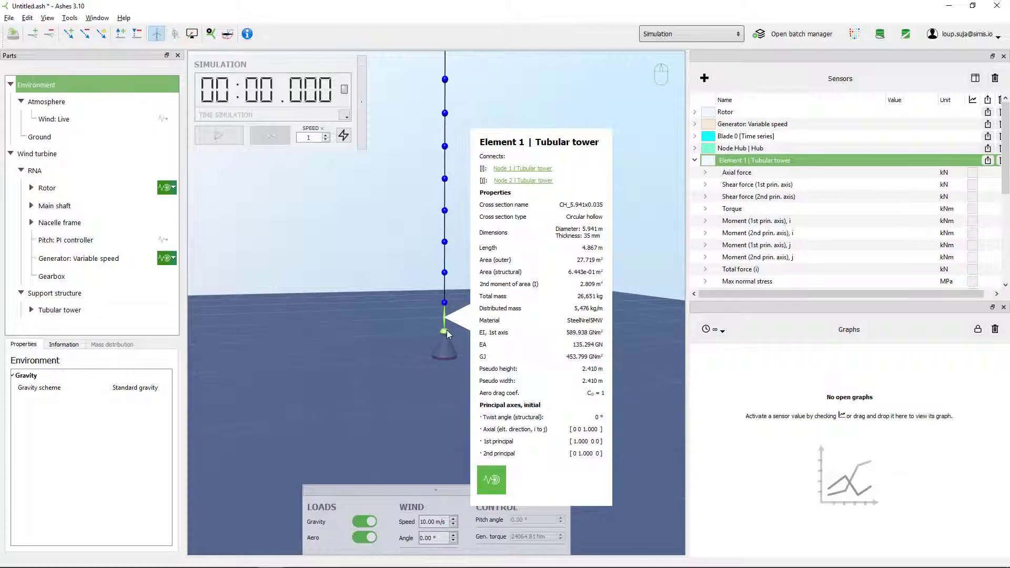
Step: Check Node 1 from the Element 1 card, return to Element 1, then close the card
click(528, 168)
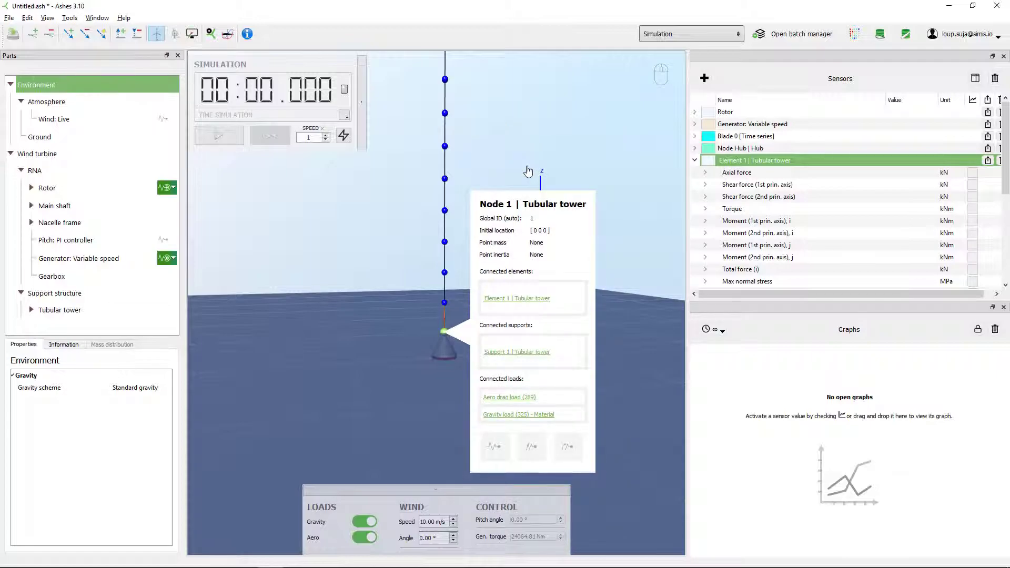
click(519, 298)
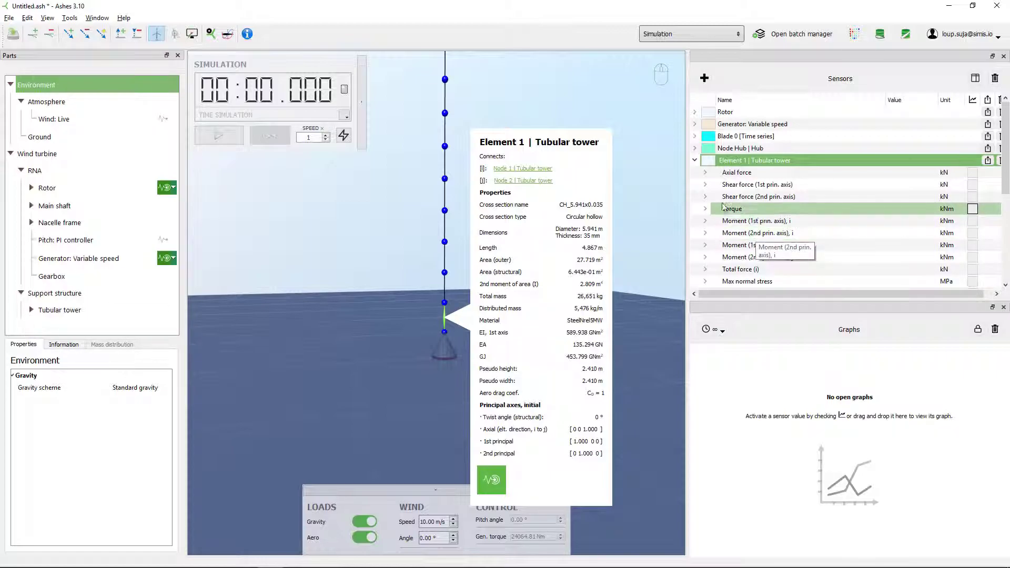
click(541, 88)
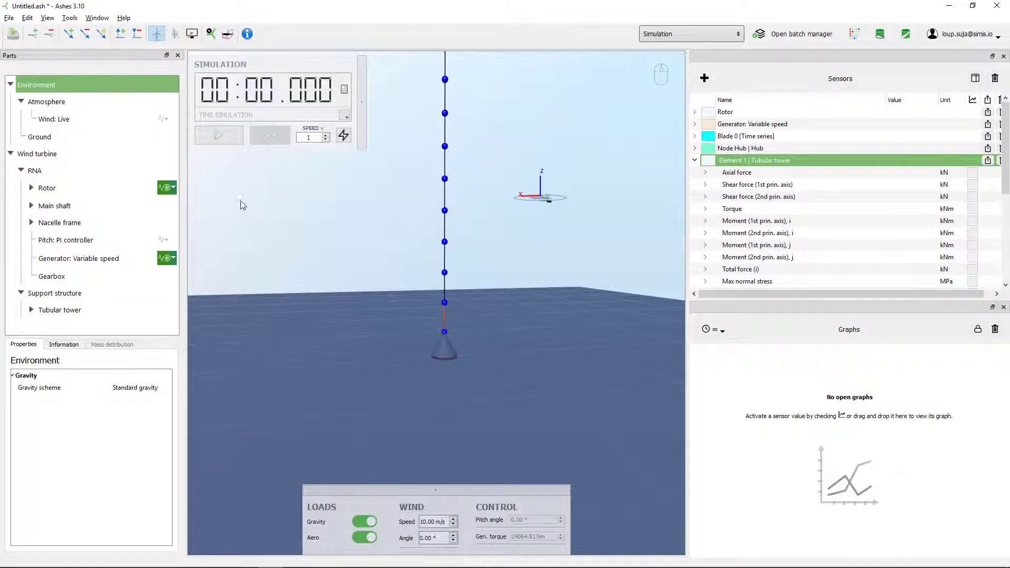
Step: In the Visibility display settings, hide the ground and turn on element principal axes
click(192, 34)
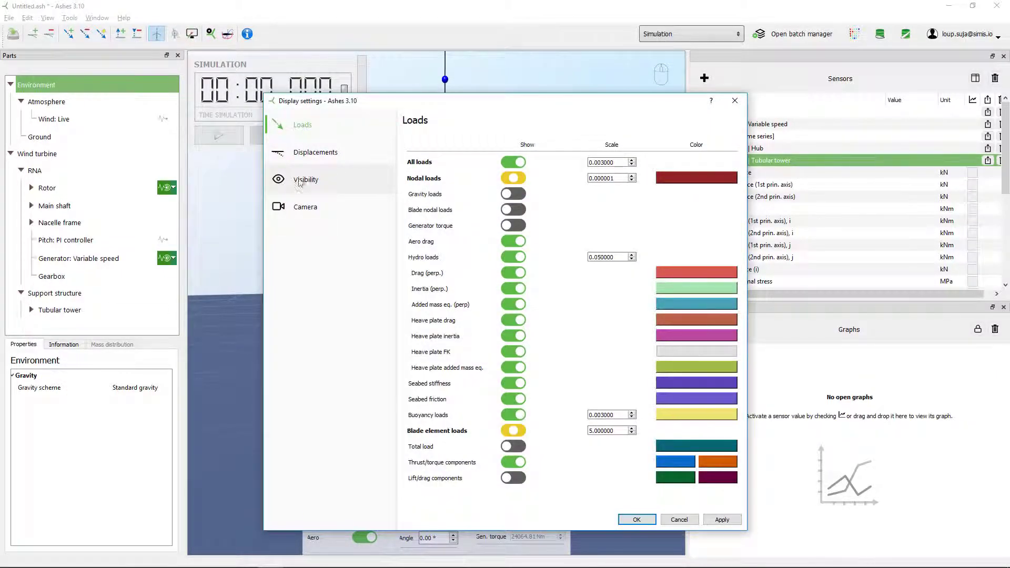
click(318, 180)
drag(519, 102, 280, 76)
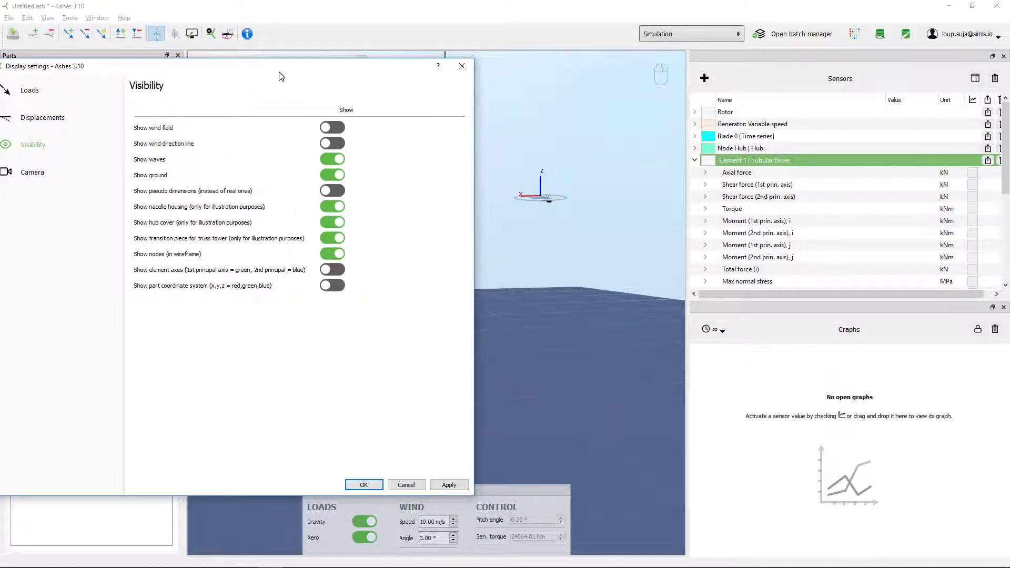
click(332, 175)
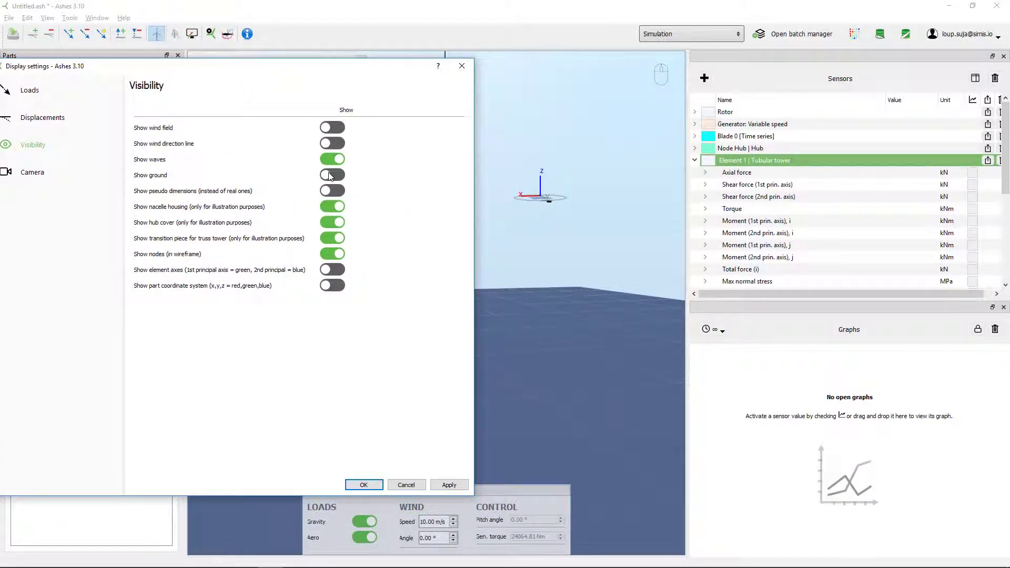
click(456, 485)
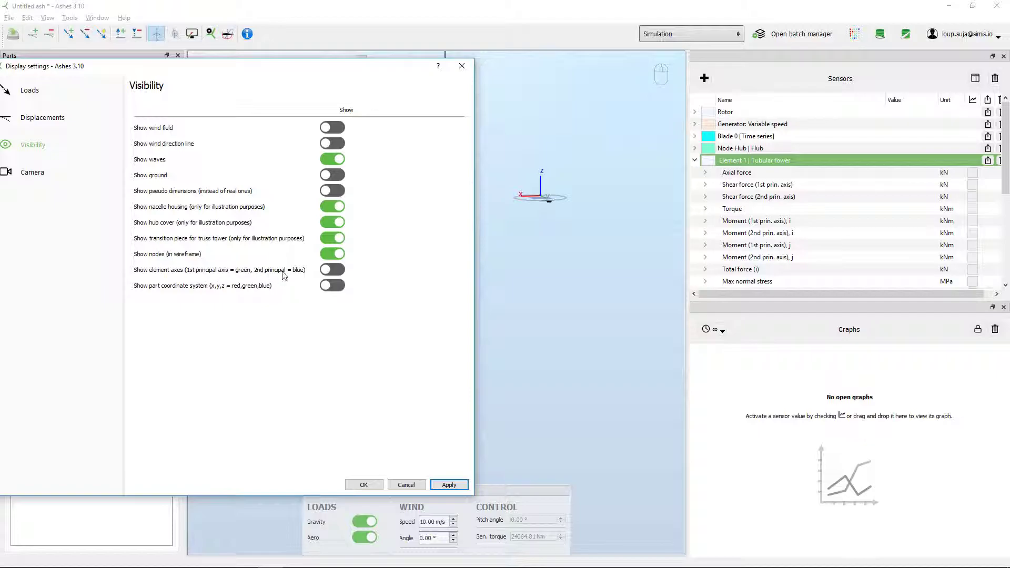
click(336, 269)
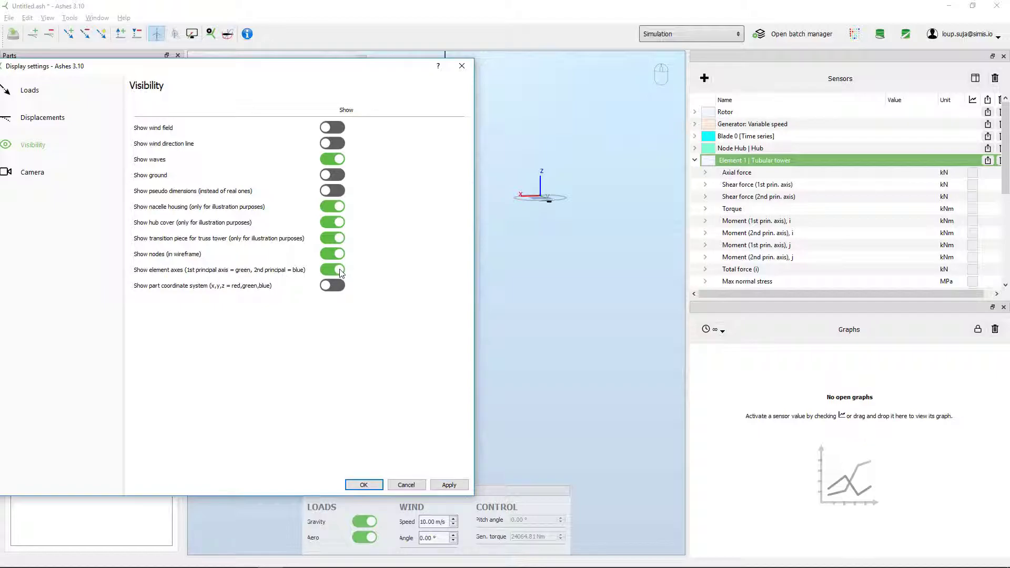
click(364, 484)
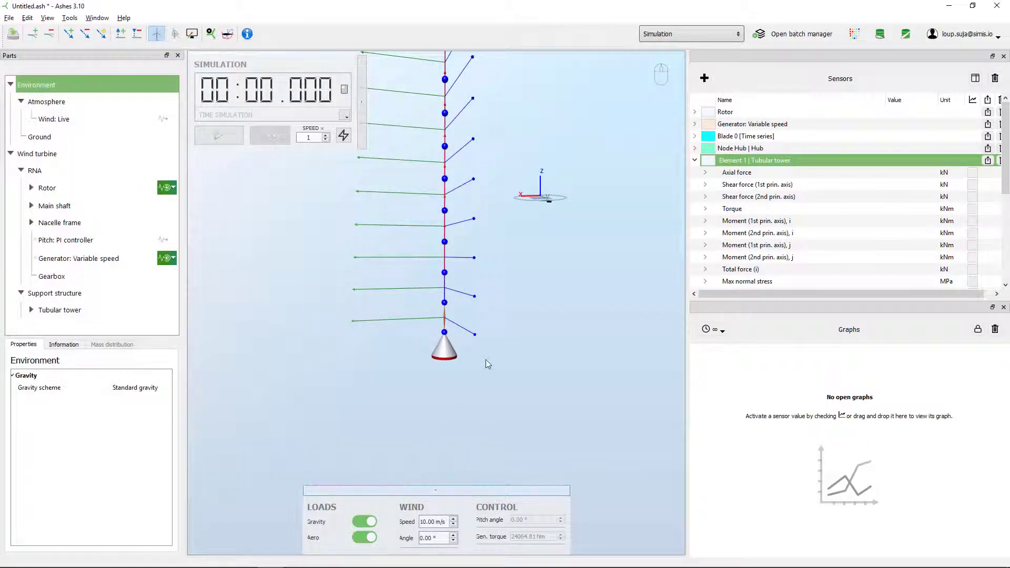
drag(485, 359, 534, 359)
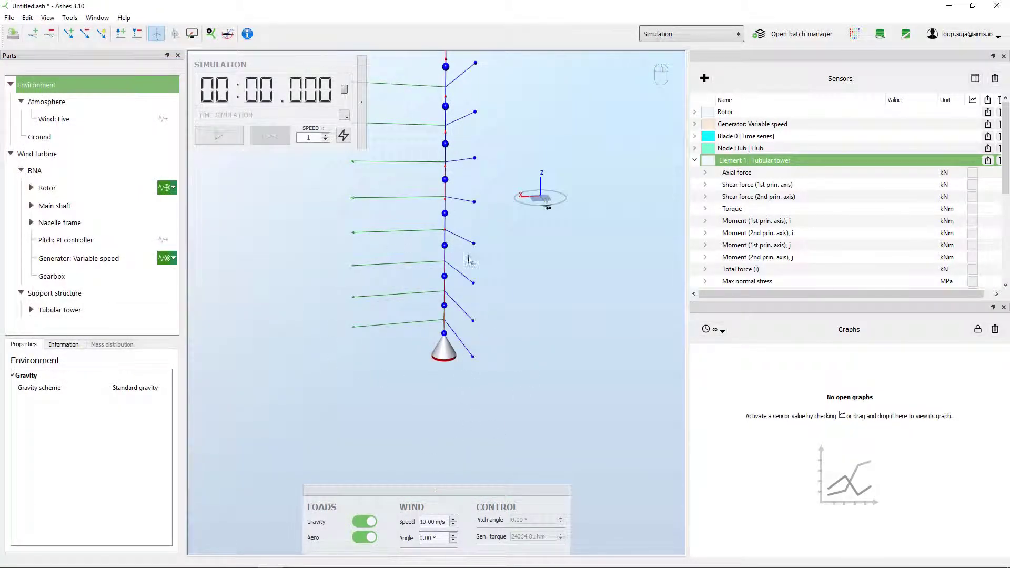
scroll(504, 272, down, 5)
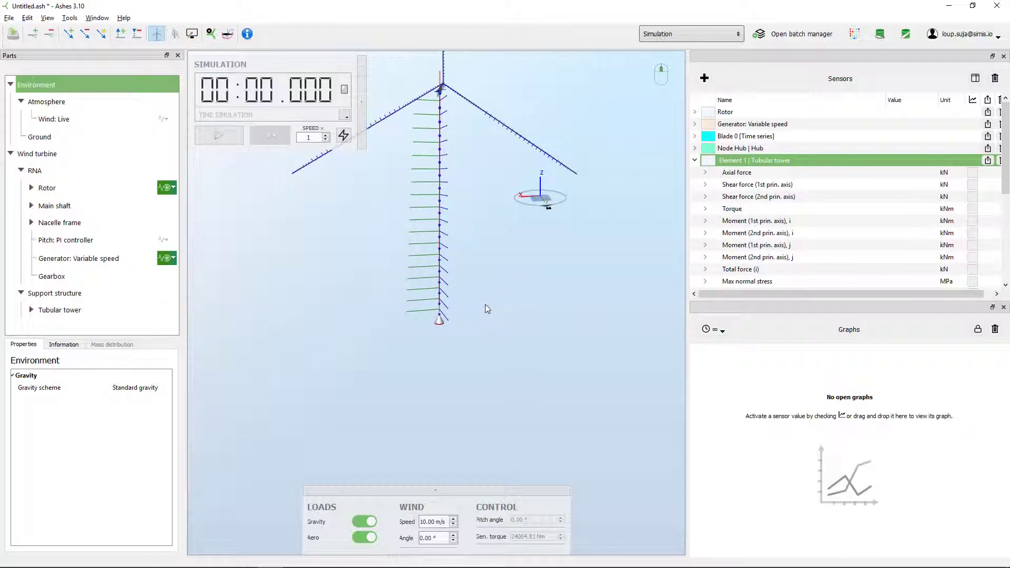
scroll(485, 305, up, 2)
drag(478, 338, 582, 316)
scroll(514, 306, down, 3)
drag(440, 322, 414, 314)
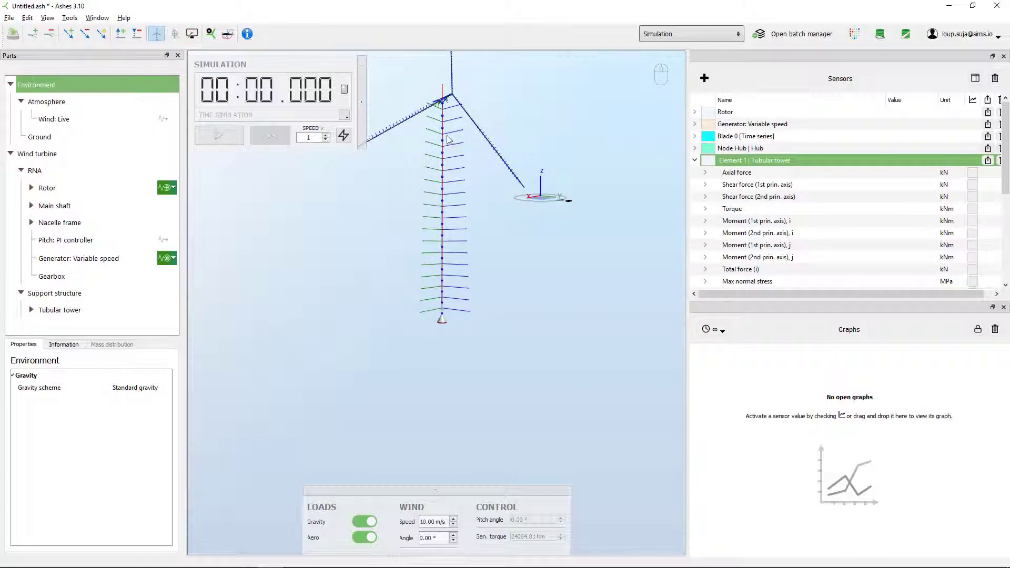
drag(475, 153, 472, 157)
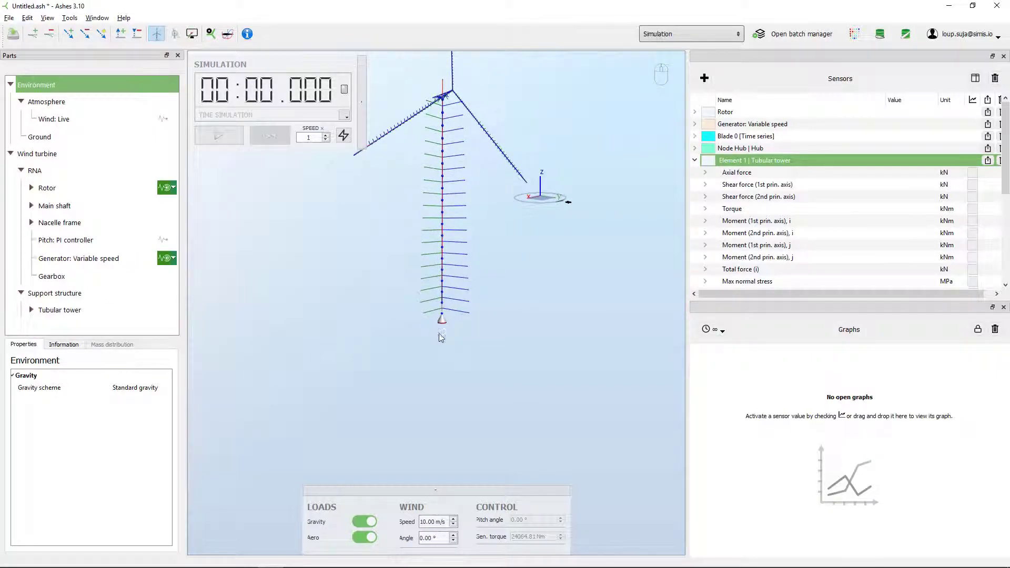
scroll(485, 248, up, 3)
drag(522, 338, 452, 323)
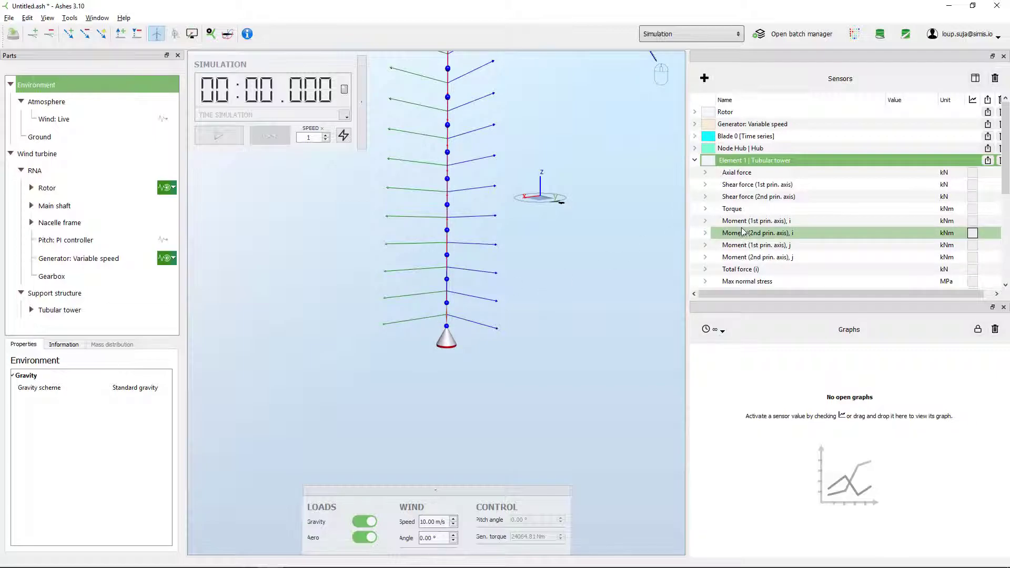
Step: Graph Element 1's Moment (1st prin. axis), i over time and start the simulation
click(760, 224)
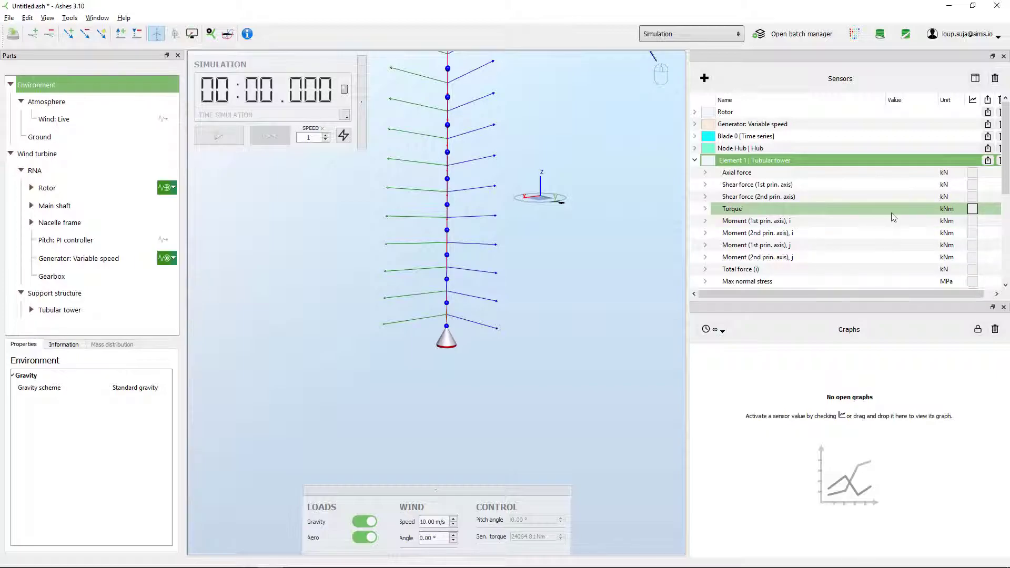
click(972, 222)
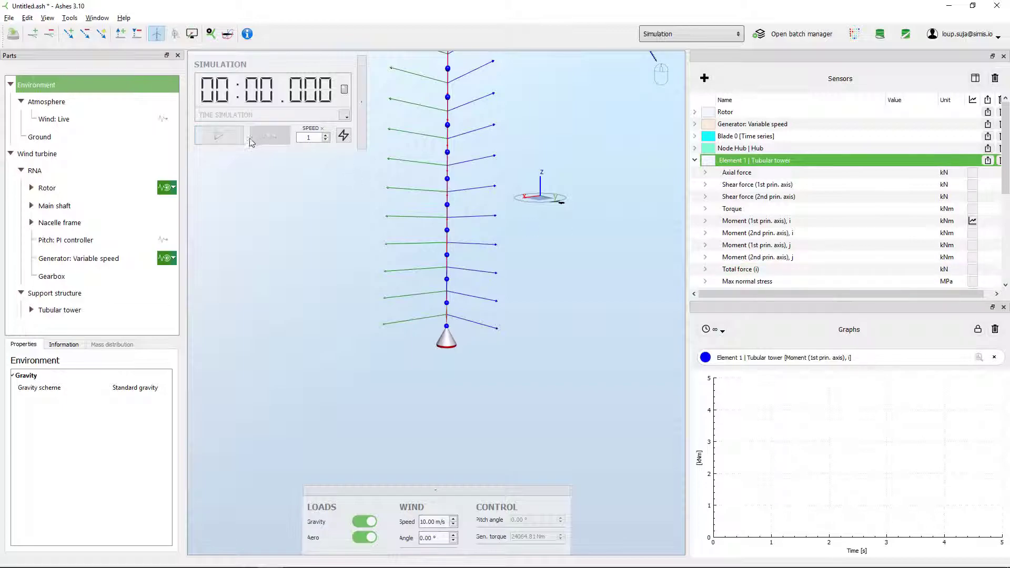
click(215, 135)
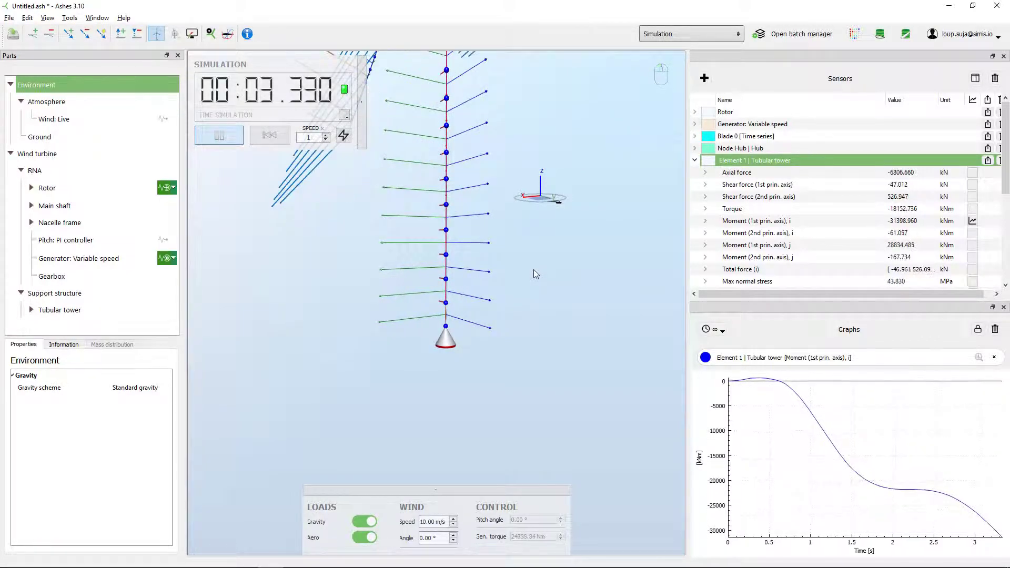
Step: Plot Moment (2nd prin. axis), i on the same graph as the 1st-axis moment
click(973, 233)
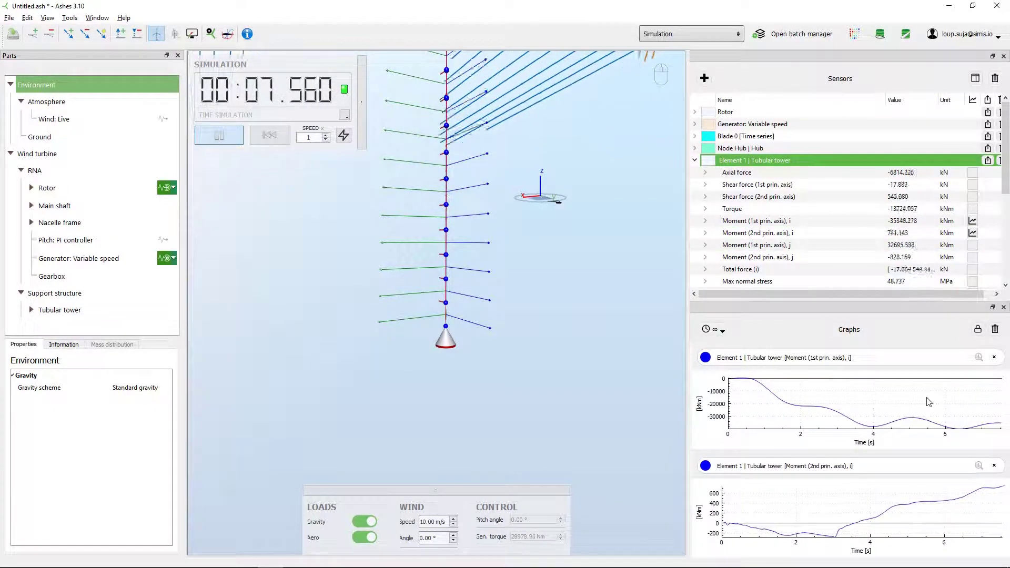
drag(861, 472, 851, 363)
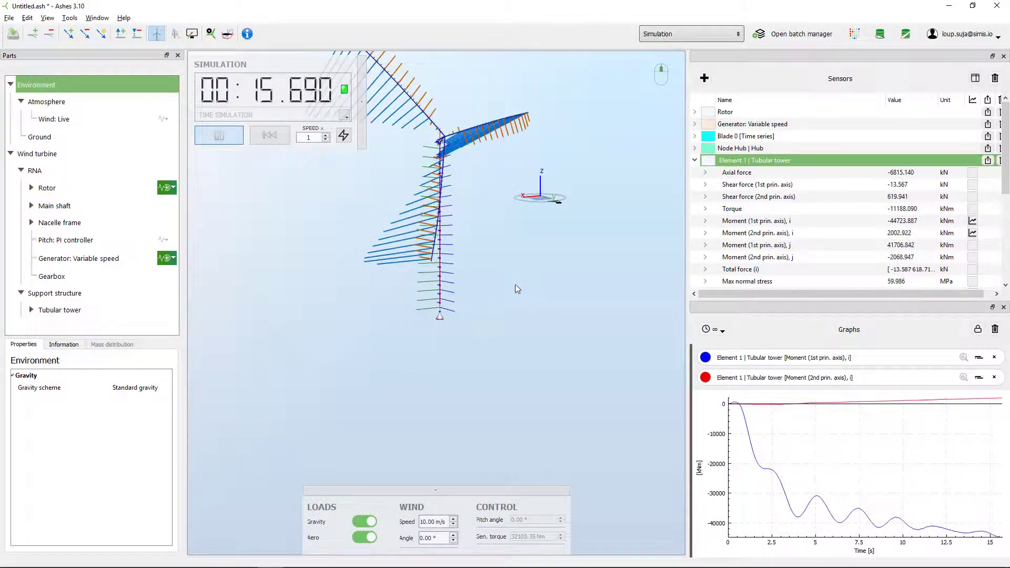
drag(516, 285, 444, 383)
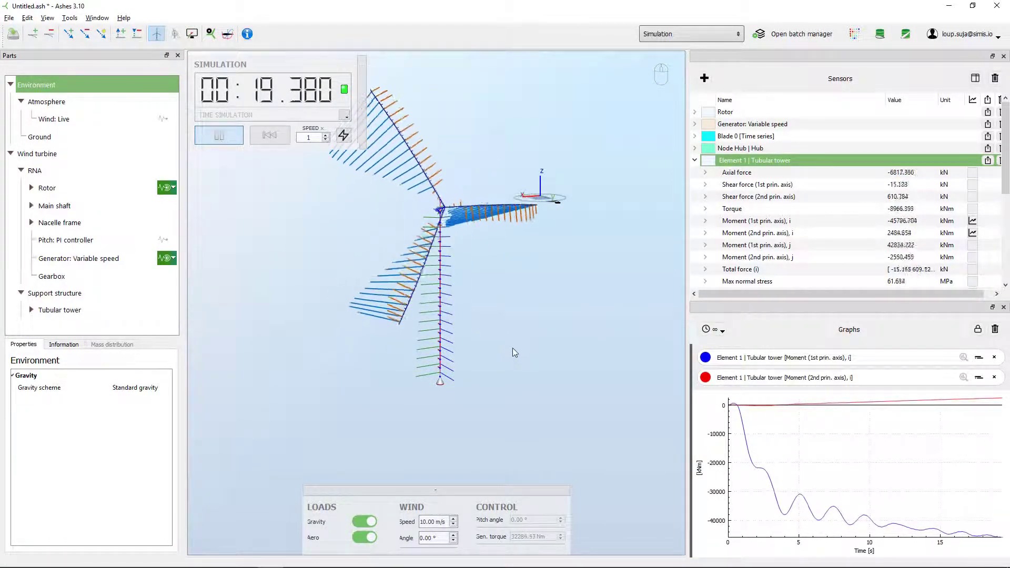
drag(513, 351, 542, 349)
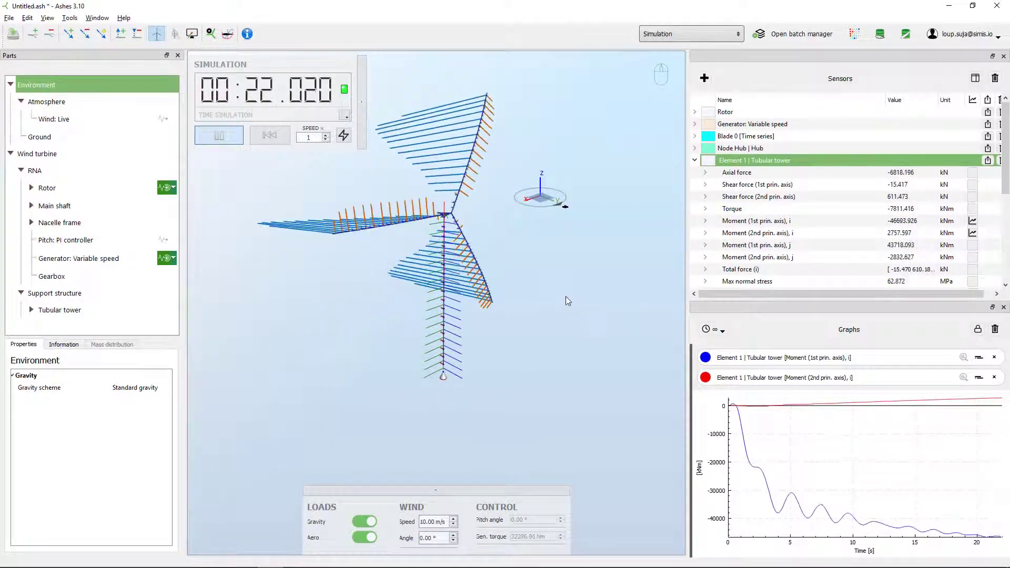
drag(570, 300, 546, 297)
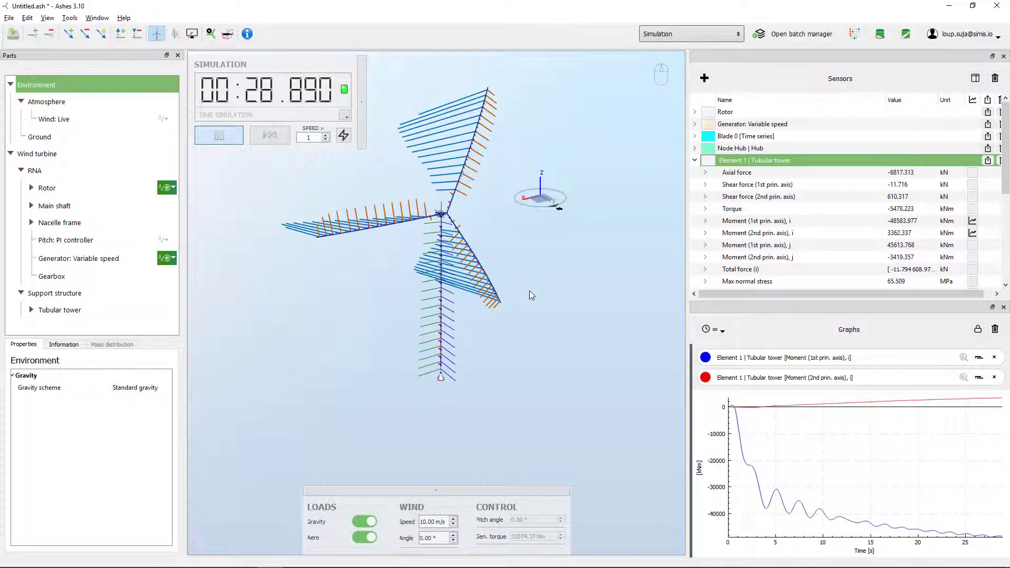
drag(514, 260, 512, 287)
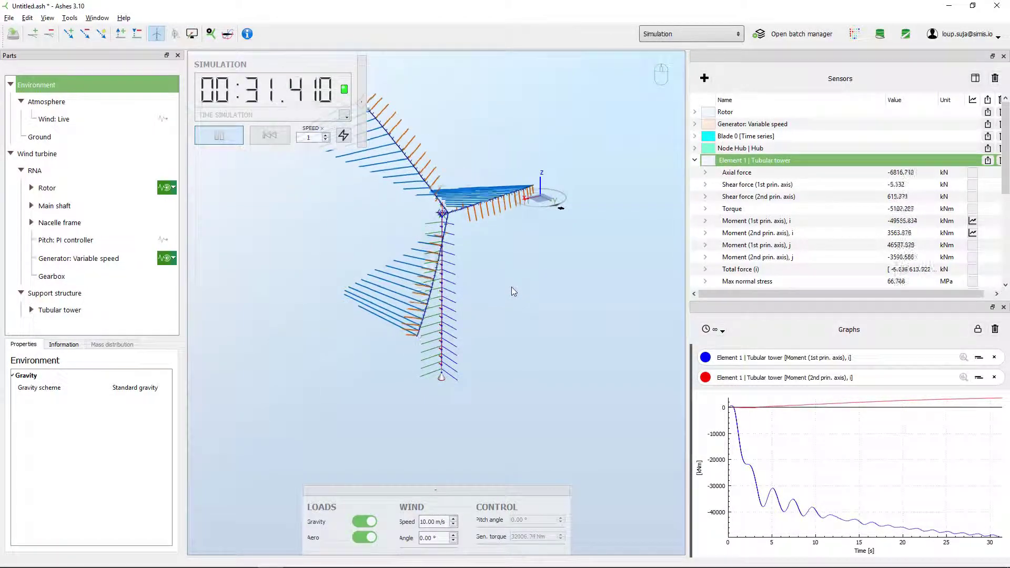